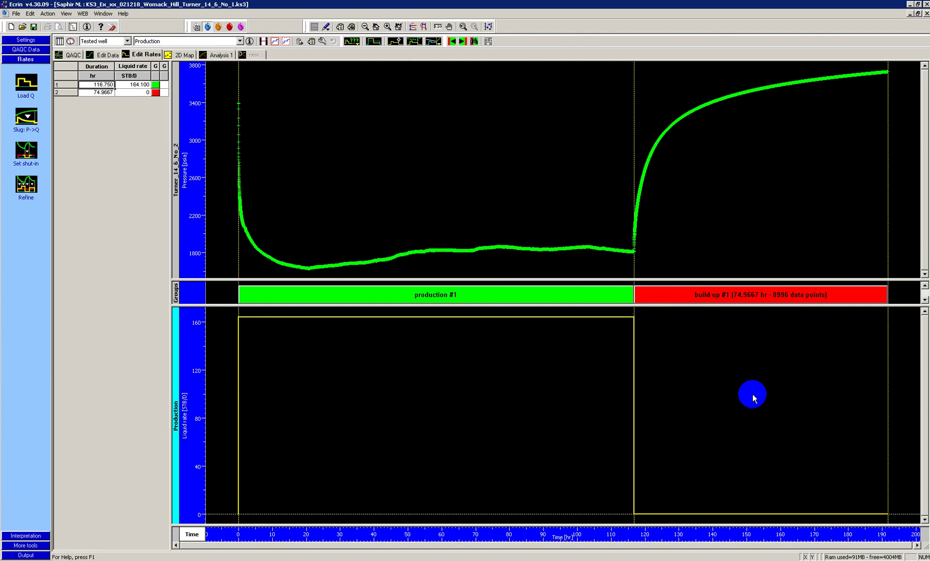
# - Change the first production period's duration from 116.750 to 116.250 hr and view Analysis 1
pyautogui.click(94, 86)
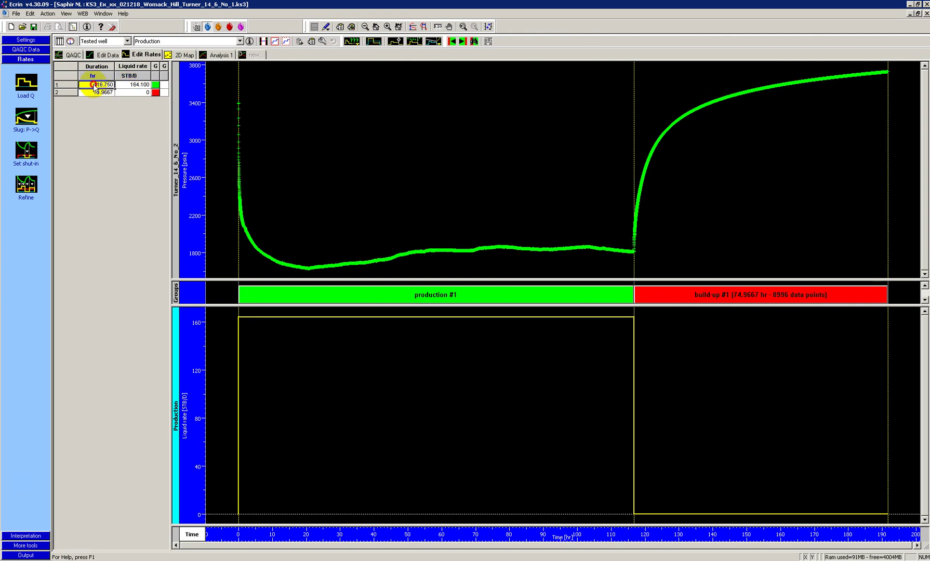
pyautogui.moveTo(92, 85); pyautogui.dragTo(114, 83)
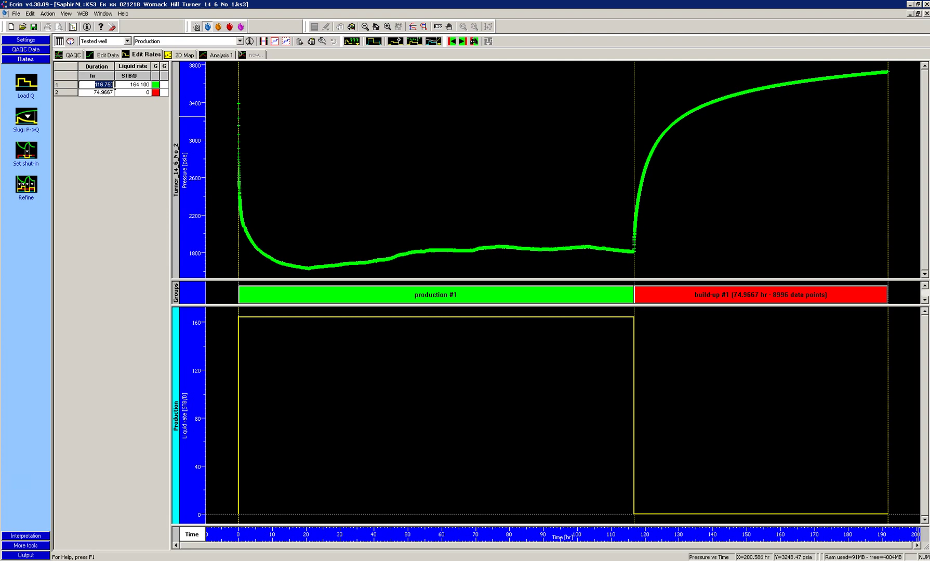
pyautogui.click(107, 86)
pyautogui.click(103, 85)
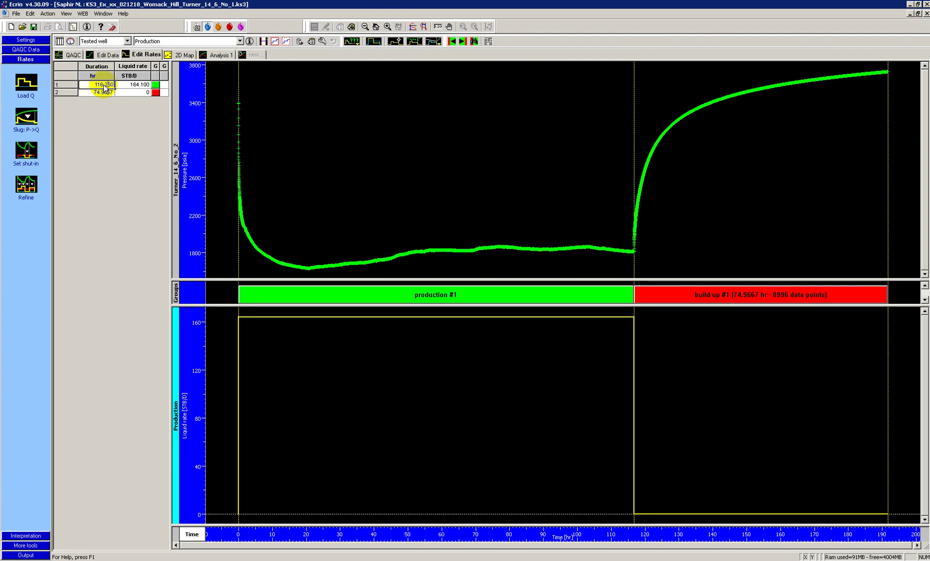
pyautogui.press('Tab')
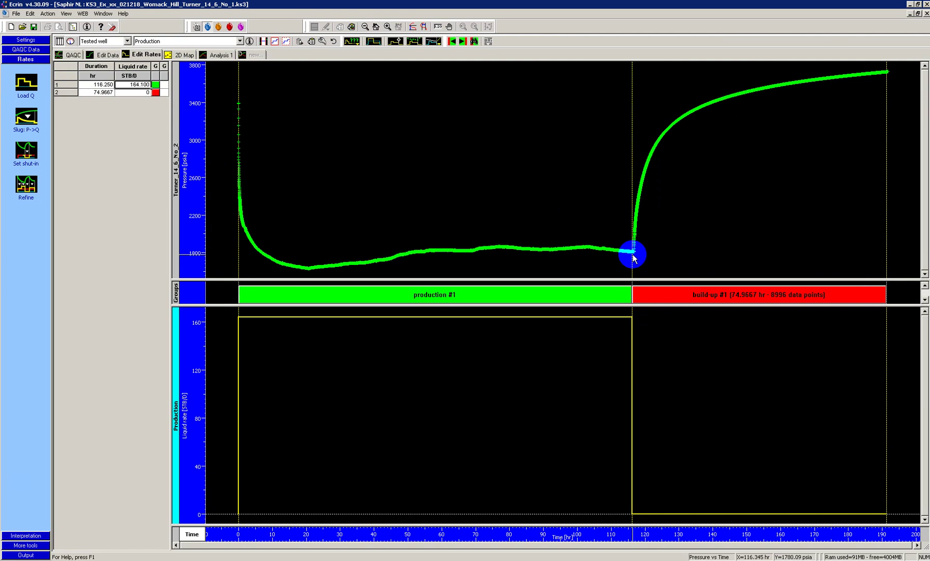
pyautogui.click(224, 54)
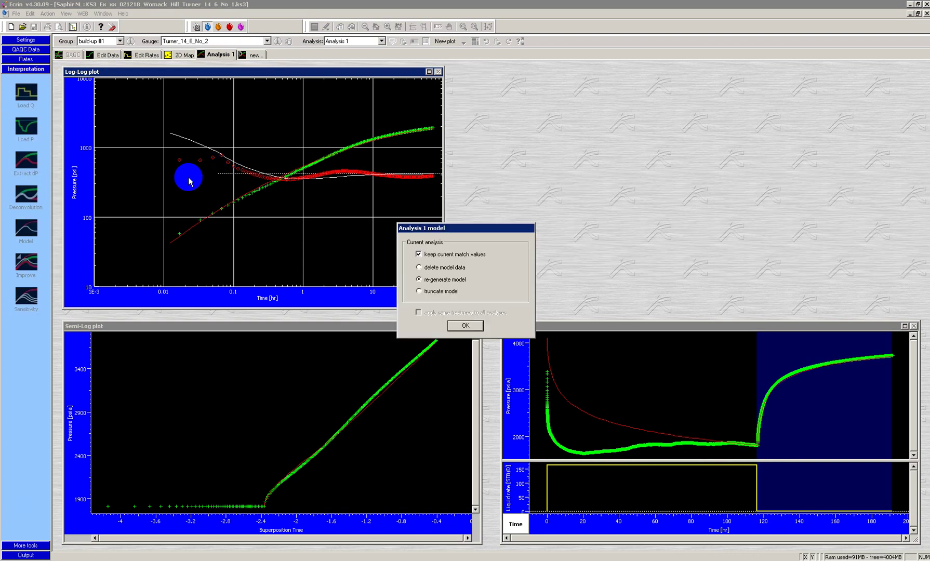
# - Regenerate the model, untick Show Model on the log-log, semi-log and history plots, and return to Edit Rates
pyautogui.click(467, 326)
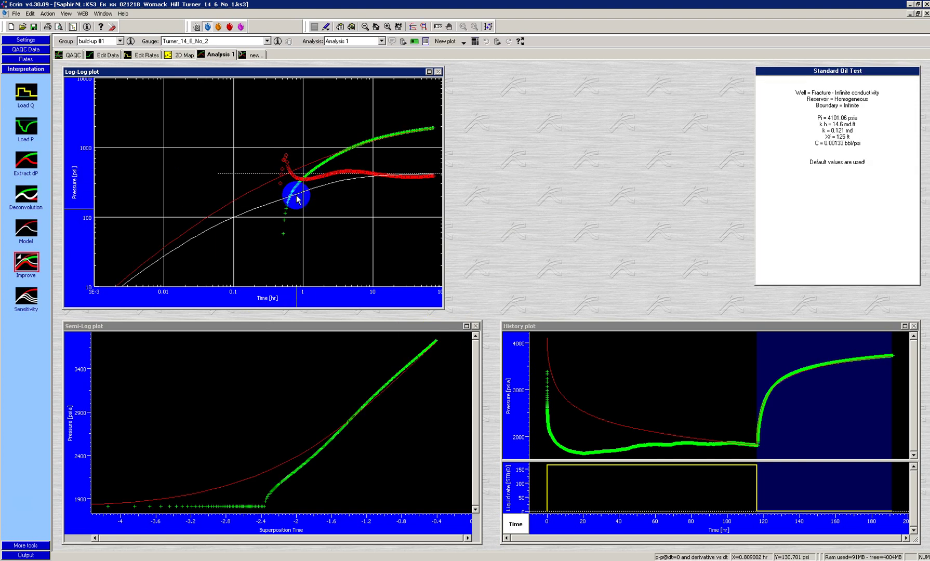
pyautogui.rightClick(329, 205)
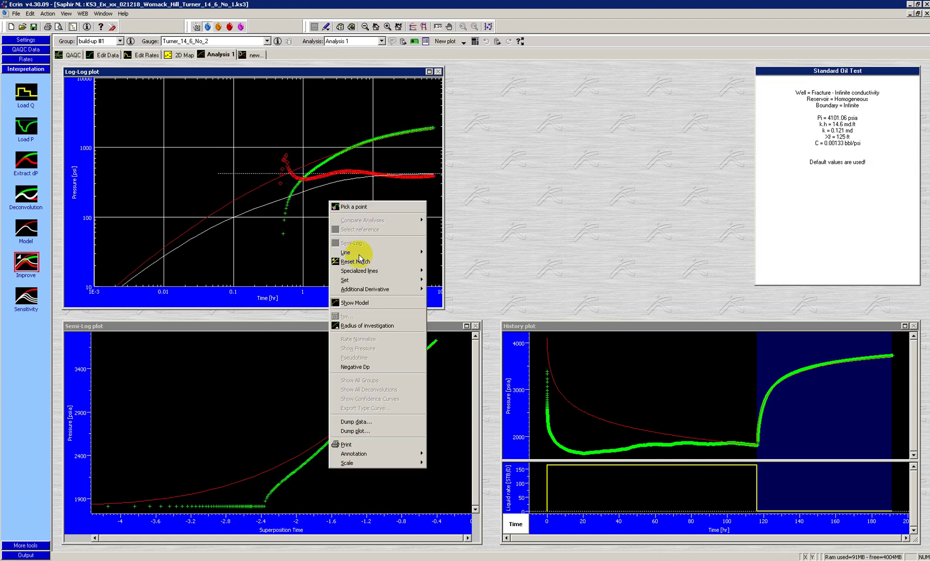
pyautogui.click(377, 303)
pyautogui.rightClick(434, 388)
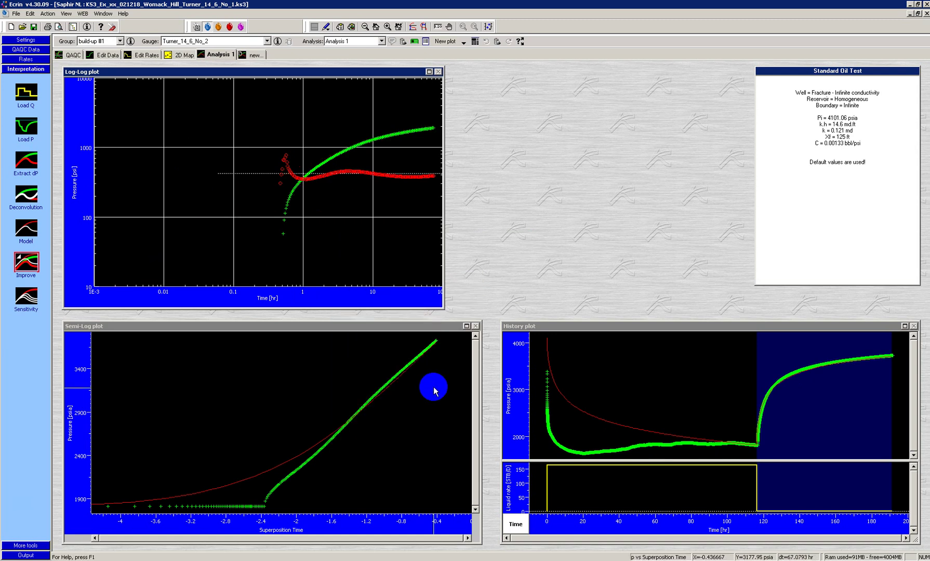
pyautogui.click(469, 456)
pyautogui.rightClick(656, 402)
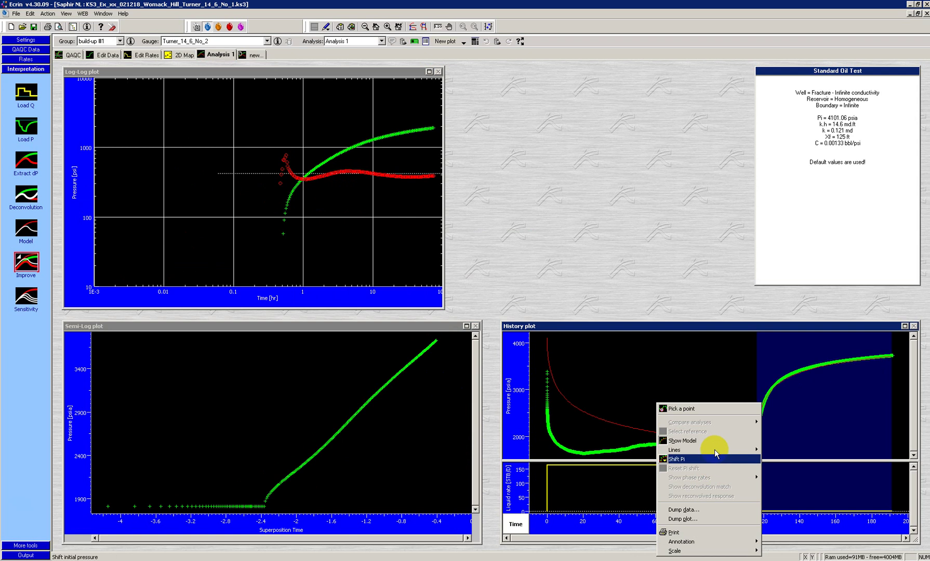
pyautogui.click(713, 442)
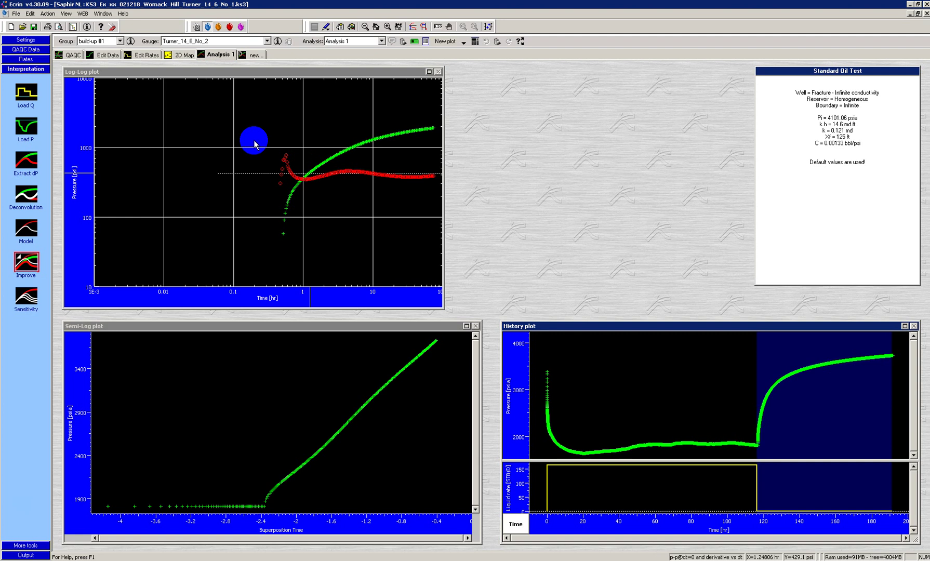
pyautogui.click(140, 56)
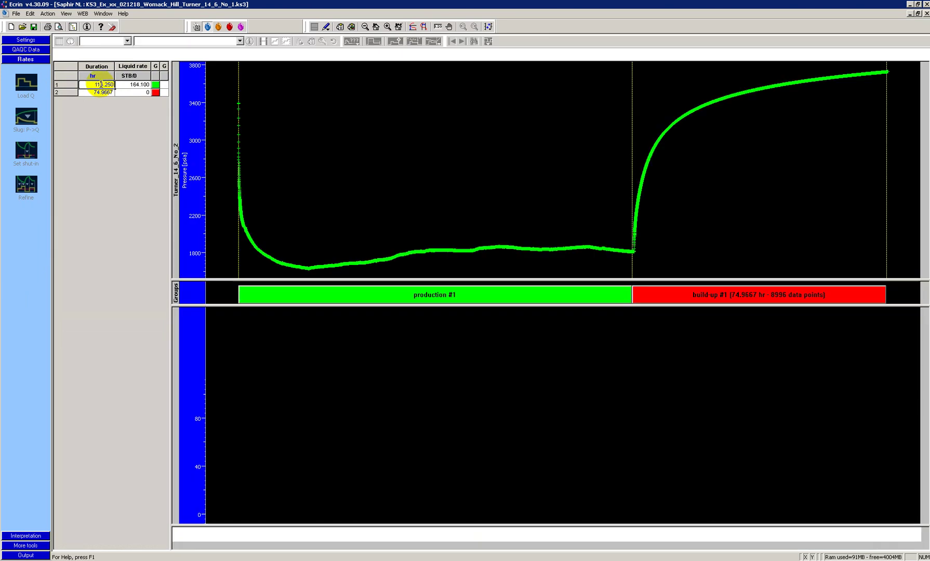
# - Set the first production period's duration to 117.250 hr and view the Analysis 1 plots
pyautogui.click(102, 84)
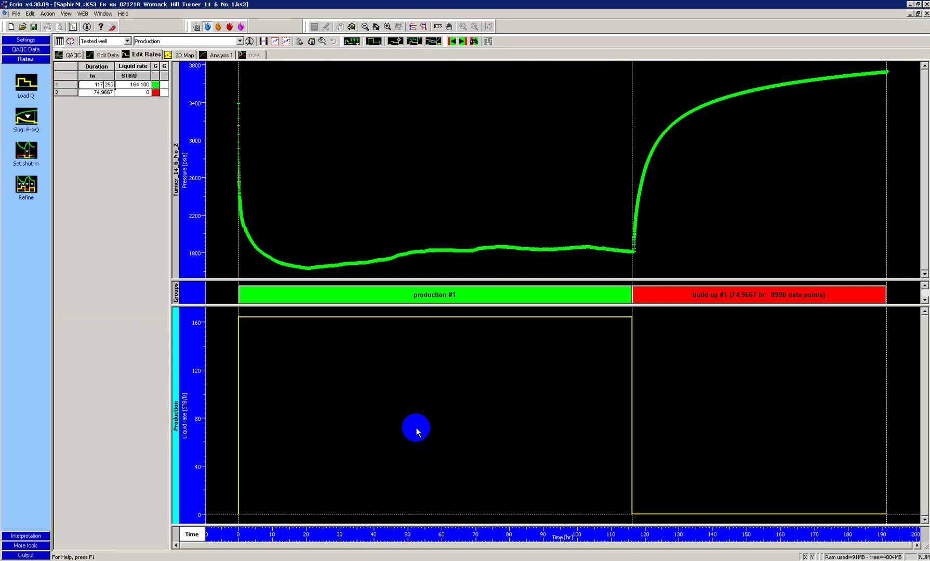
pyautogui.click(211, 55)
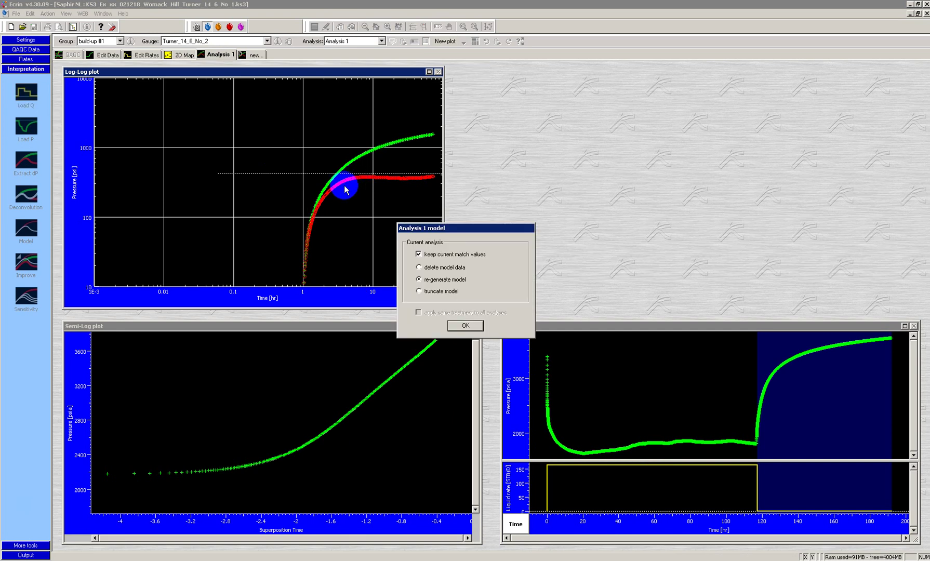
# - Confirm regeneration, then untick Show Model on the log-log, semi-log and history plots
pyautogui.click(468, 333)
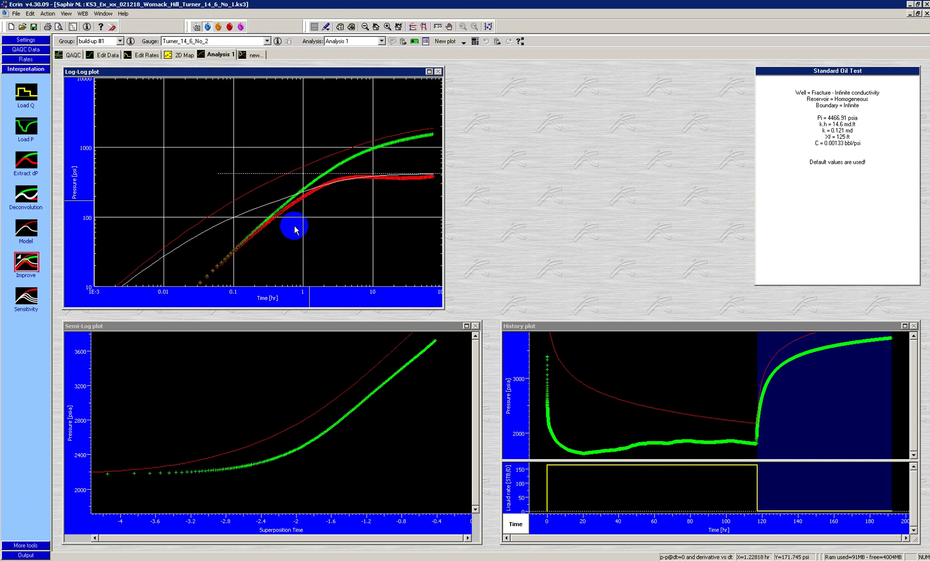
pyautogui.rightClick(354, 198)
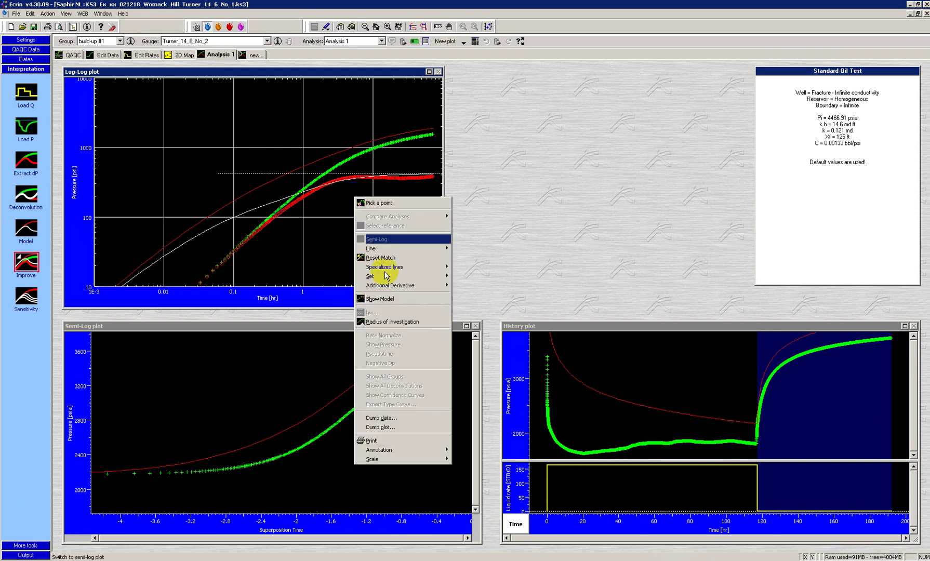
pyautogui.click(359, 300)
pyautogui.rightClick(317, 346)
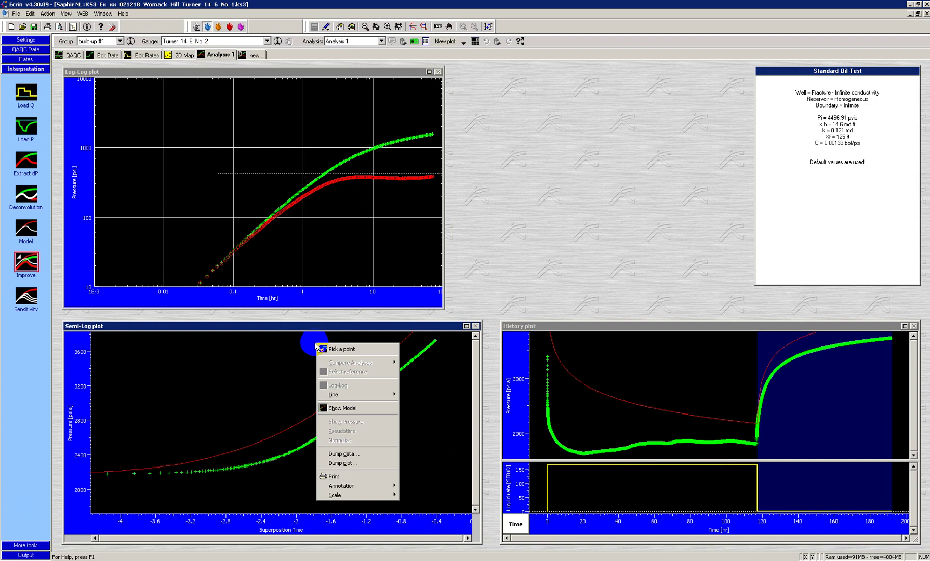
pyautogui.click(350, 411)
pyautogui.rightClick(662, 379)
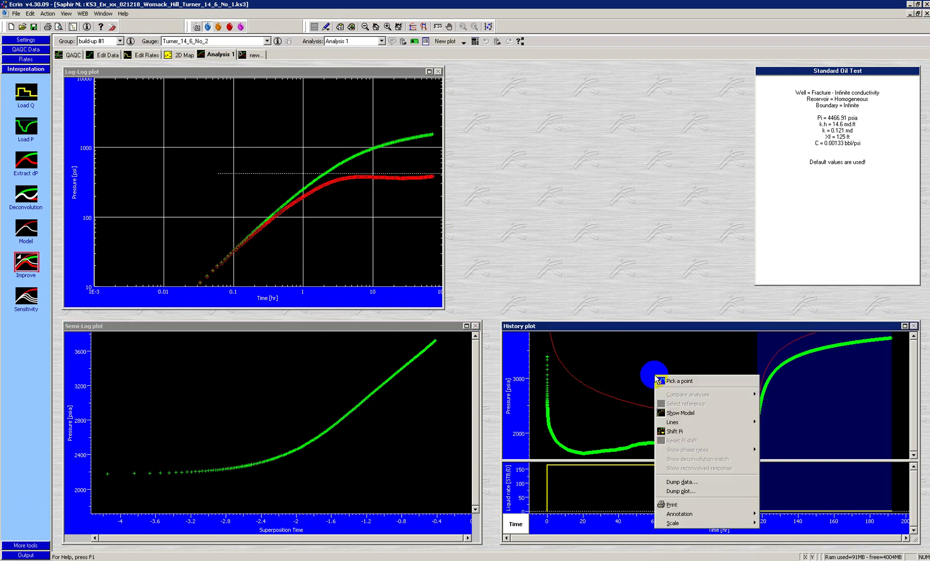
pyautogui.click(680, 413)
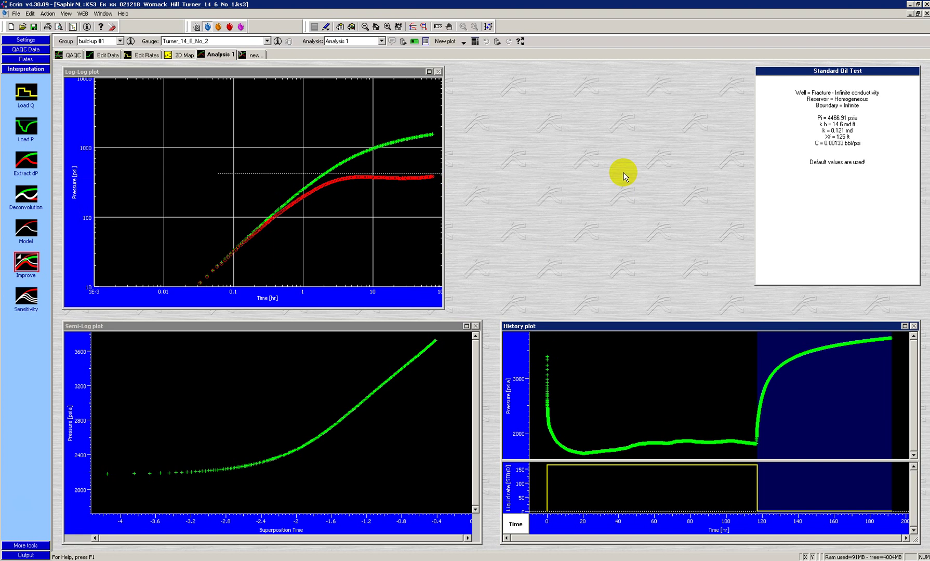
# - On Edit Rates, zoom the pressure plot in around the start of the build-up
pyautogui.click(148, 56)
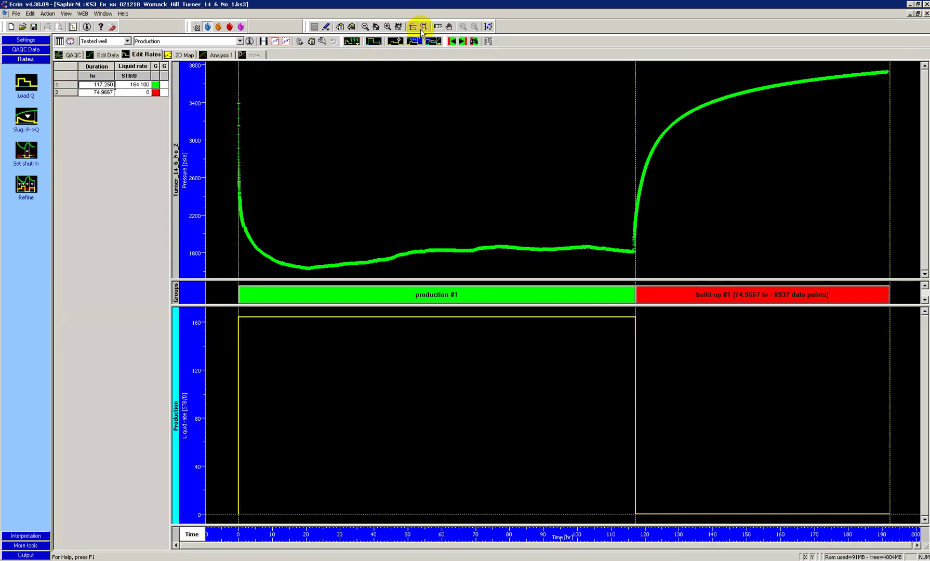
pyautogui.click(424, 29)
pyautogui.moveTo(613, 225); pyautogui.dragTo(660, 236)
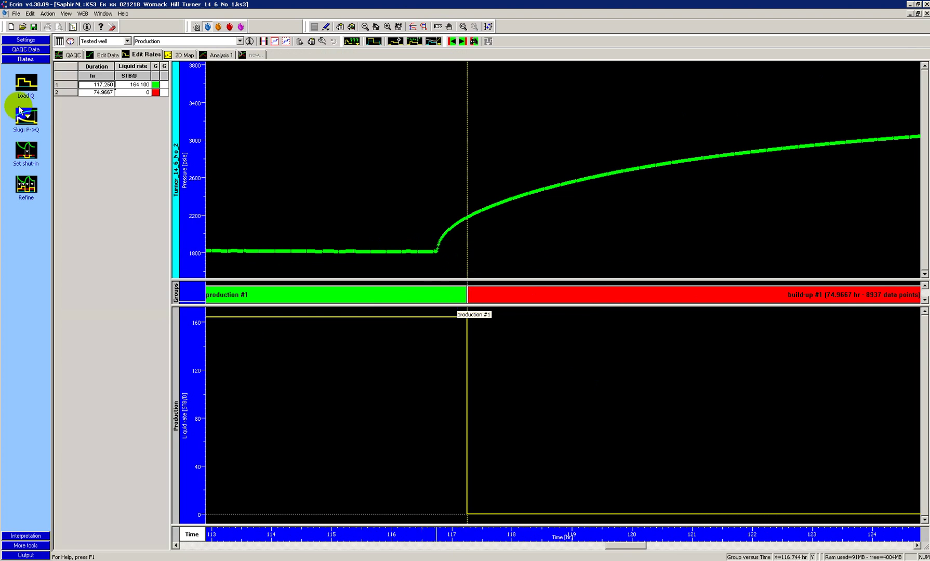
# - Set the first production period's duration to 116.750 hr
pyautogui.click(98, 85)
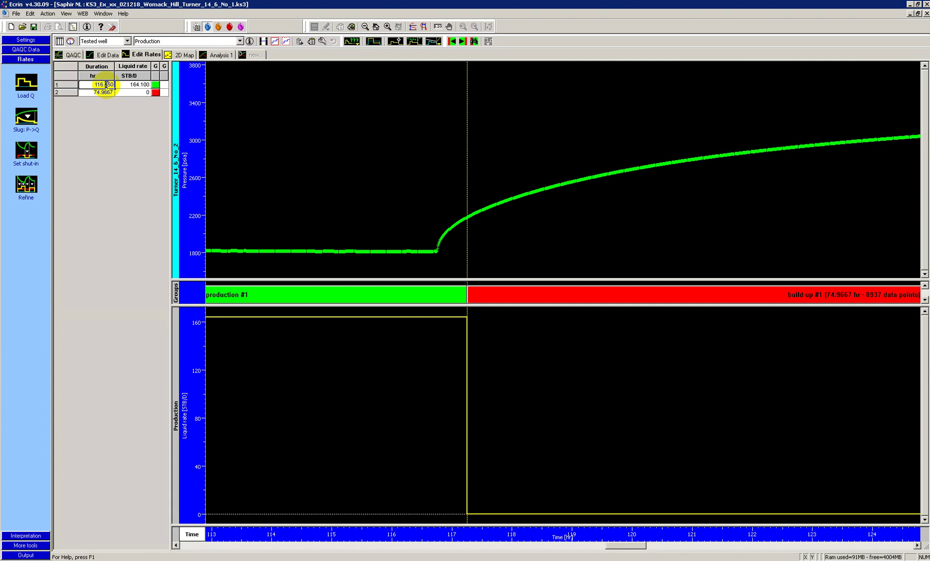
pyautogui.write('7')
pyautogui.click(505, 323)
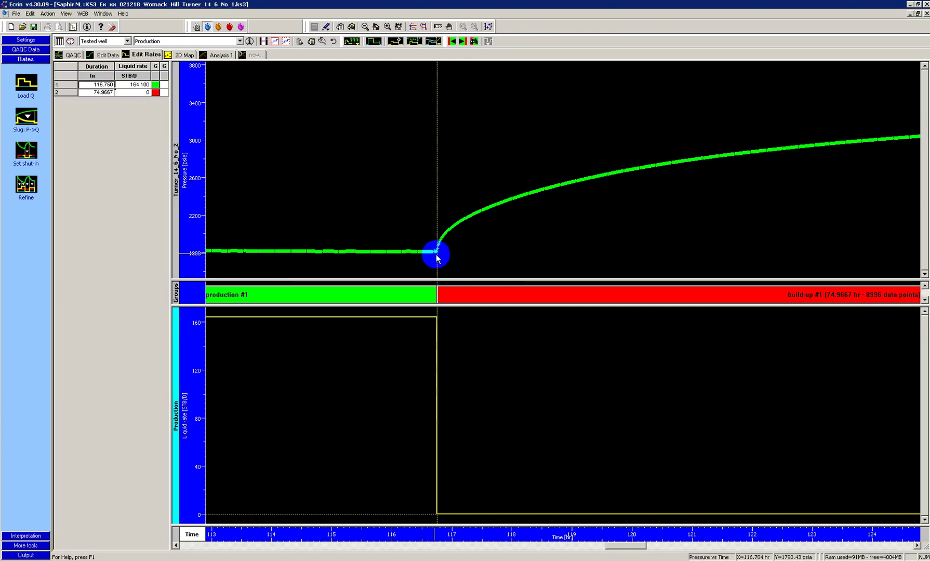
# - Regenerate the Analysis 1 model and untick Show Model on the log-log, semi-log and history plots
pyautogui.click(221, 55)
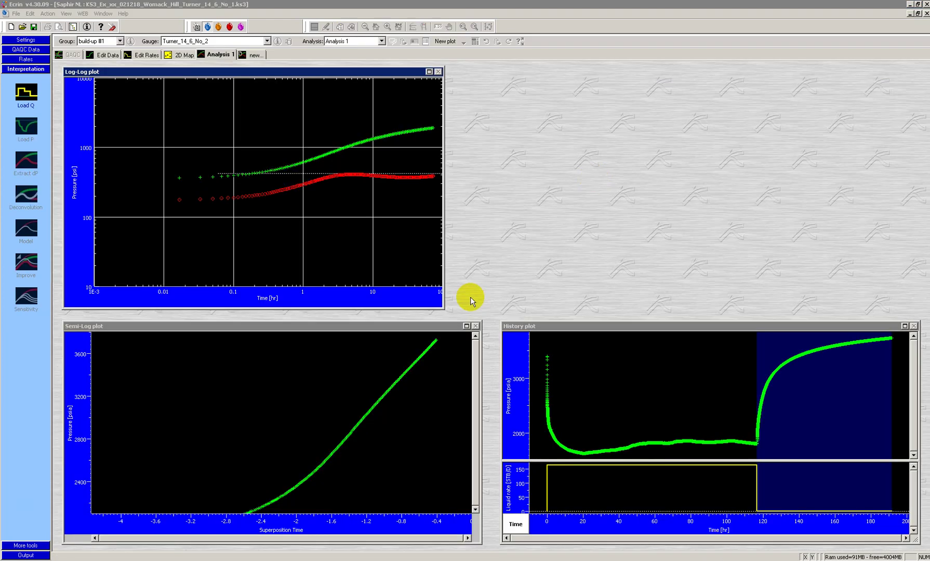
pyautogui.click(465, 325)
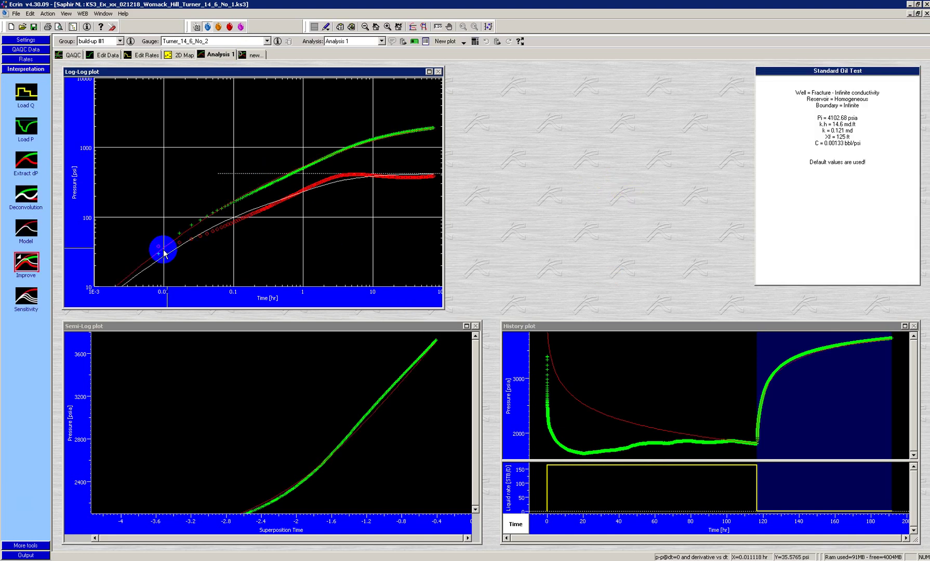
pyautogui.rightClick(342, 225)
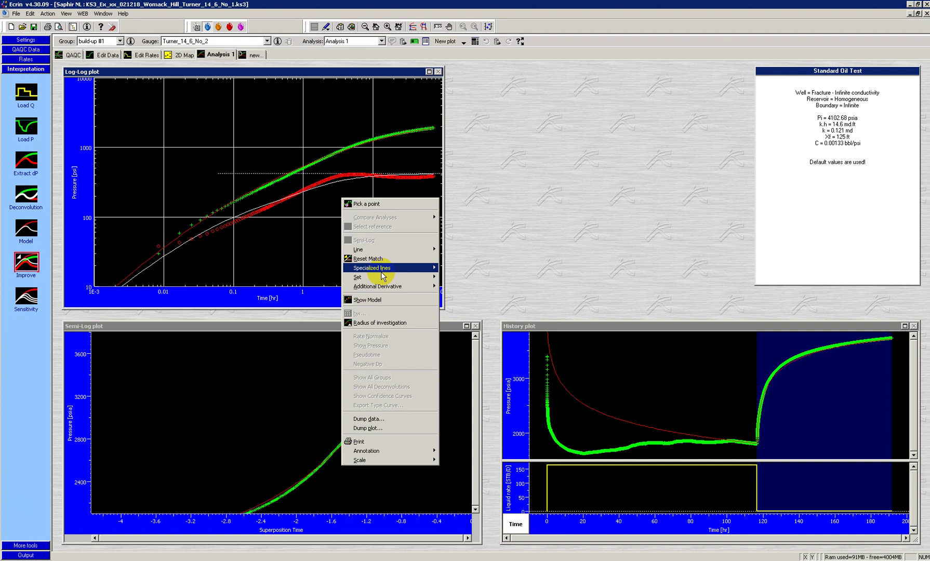
pyautogui.click(380, 301)
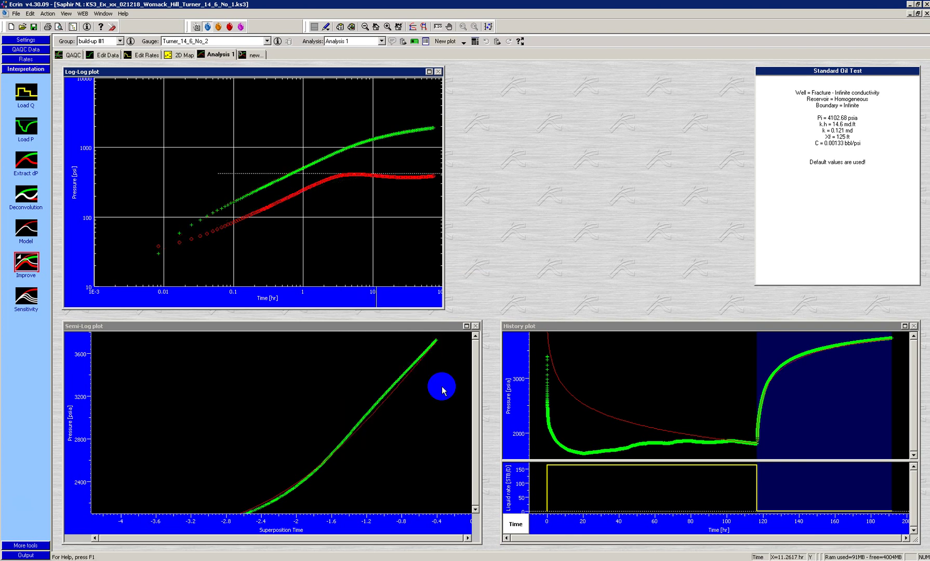
pyautogui.rightClick(439, 390)
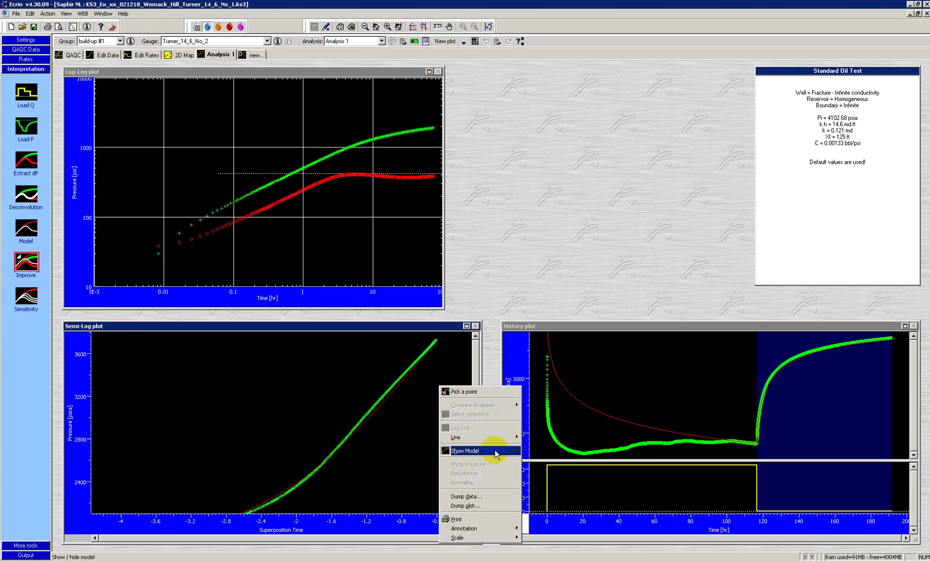
pyautogui.click(475, 450)
pyautogui.rightClick(688, 383)
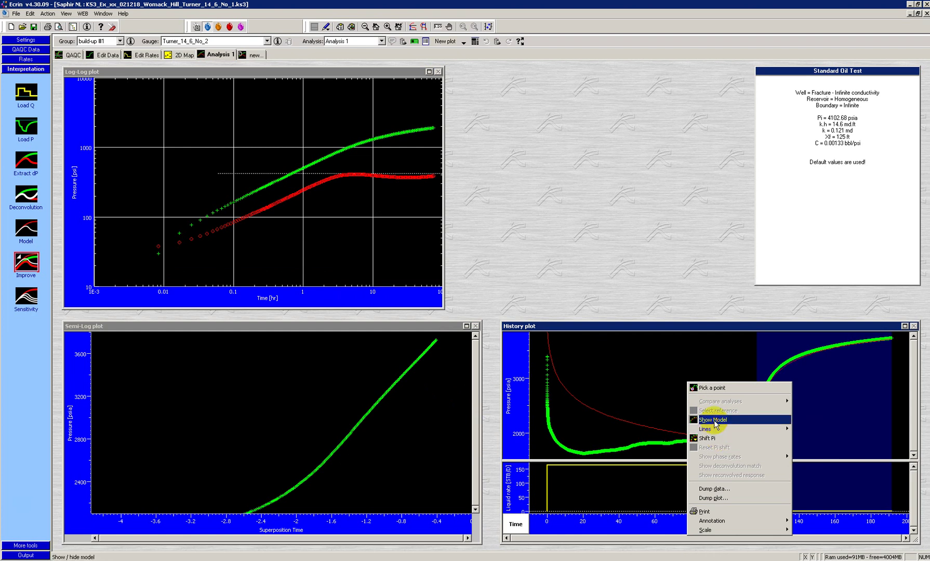
pyautogui.click(713, 419)
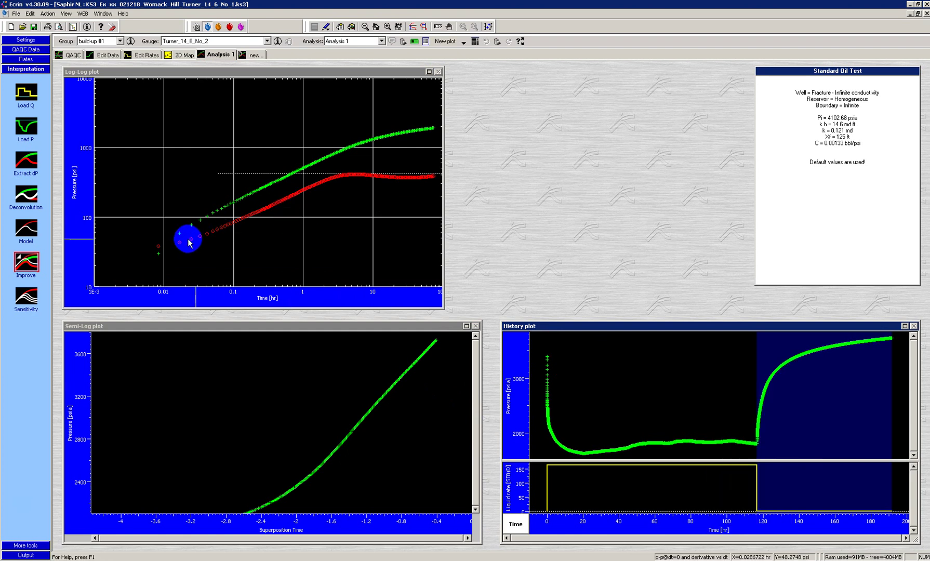
pyautogui.moveTo(237, 222); pyautogui.dragTo(301, 202)
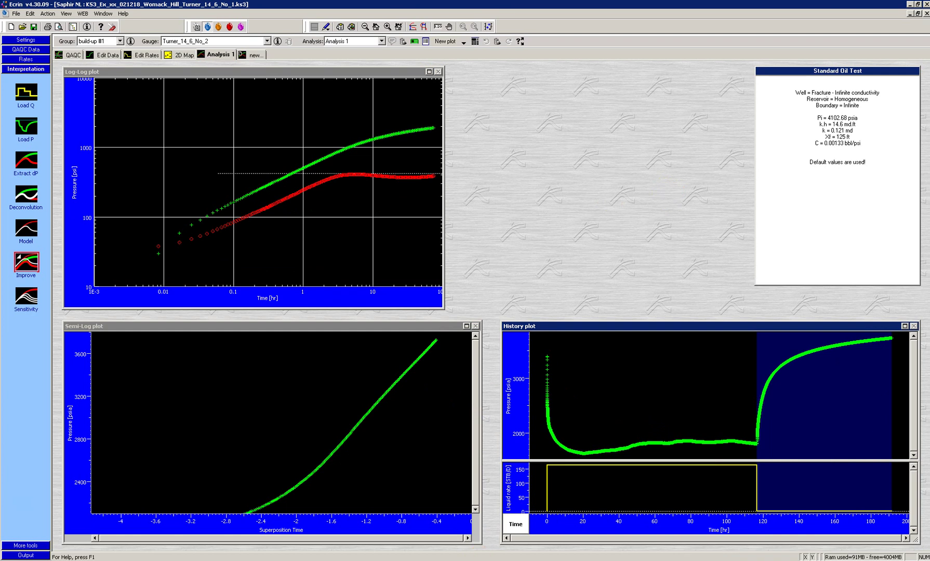
pyautogui.moveTo(553, 560)
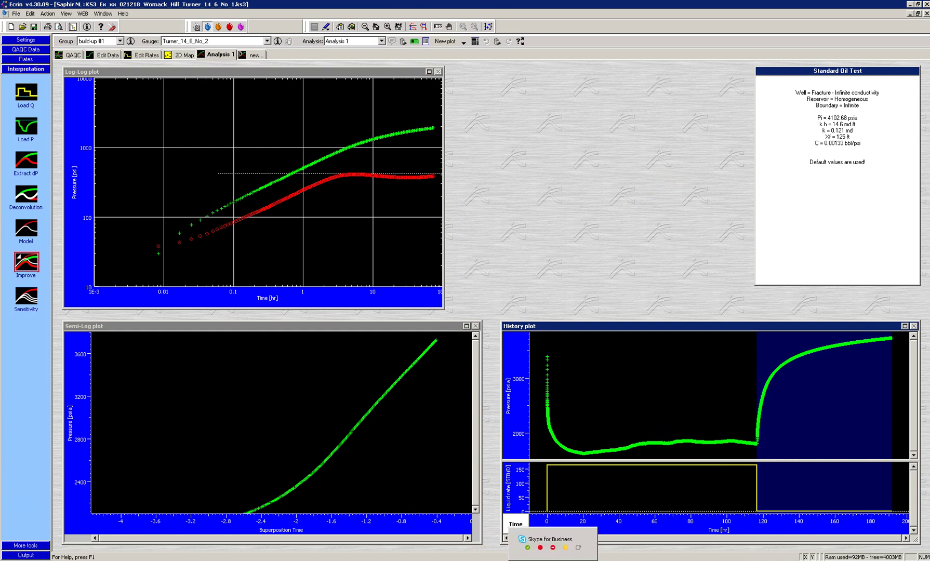